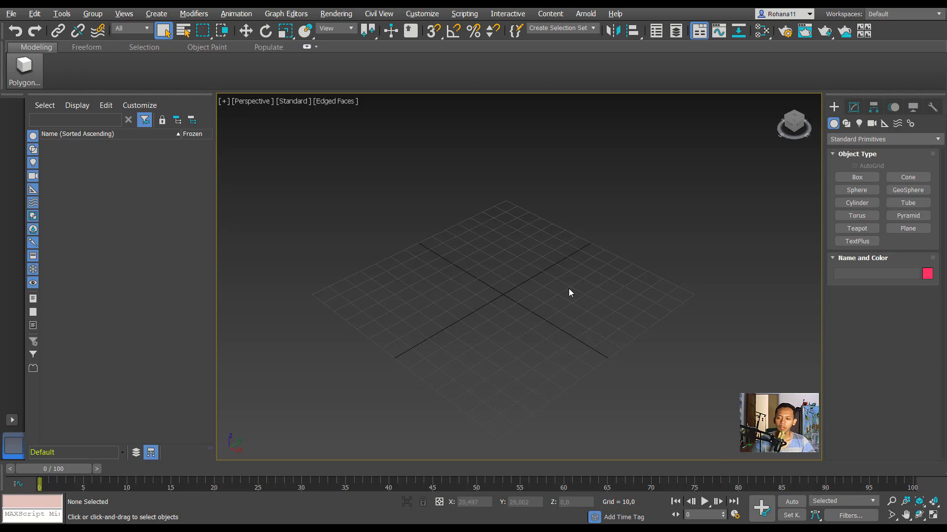
- Create Box001 at the grid centre on a 29.0 × 29.6 base, about 27 units high
left_click(856, 178)
left_click_drag(477, 318, 555, 321)
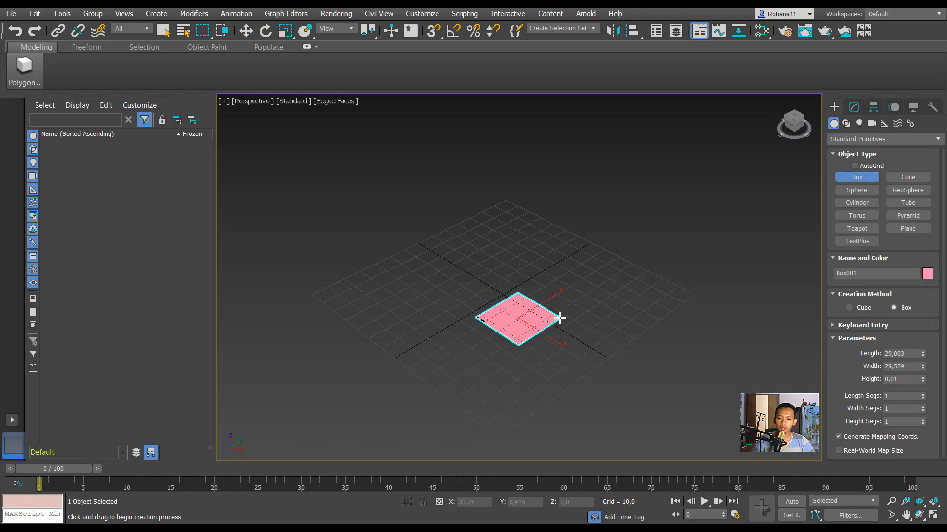
left_click(557, 268)
middle_click_drag(583, 302, 579, 292)
scroll(580, 291, "up", 1)
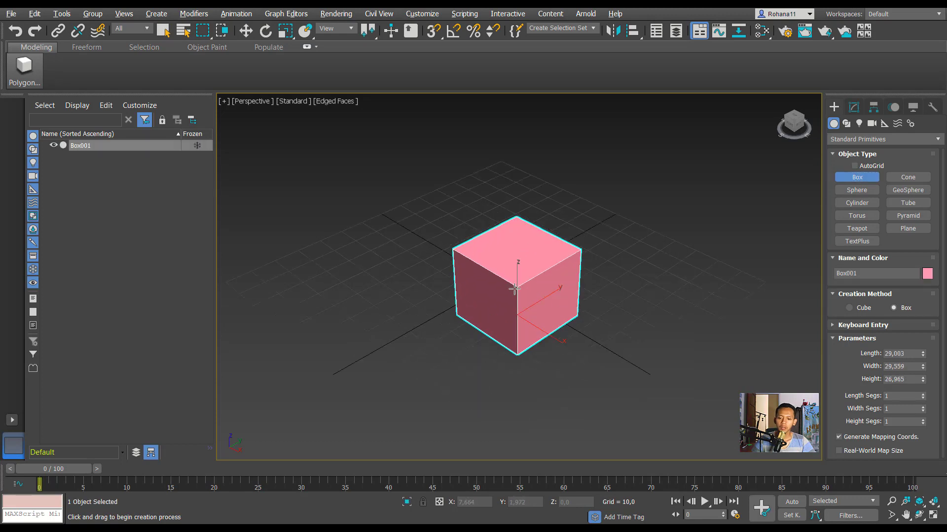
scroll(538, 292, "up", 2)
scroll(562, 294, "up", 3)
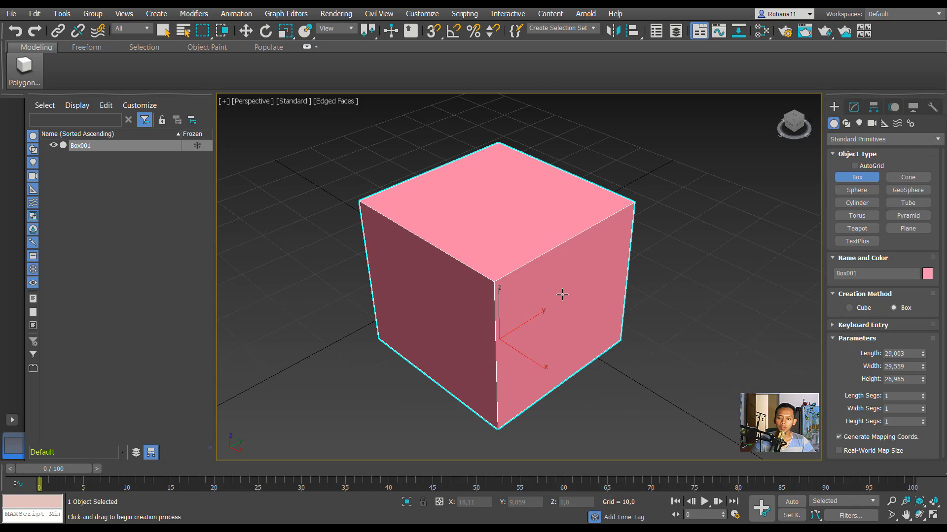
middle_click_drag(563, 294, 569, 282)
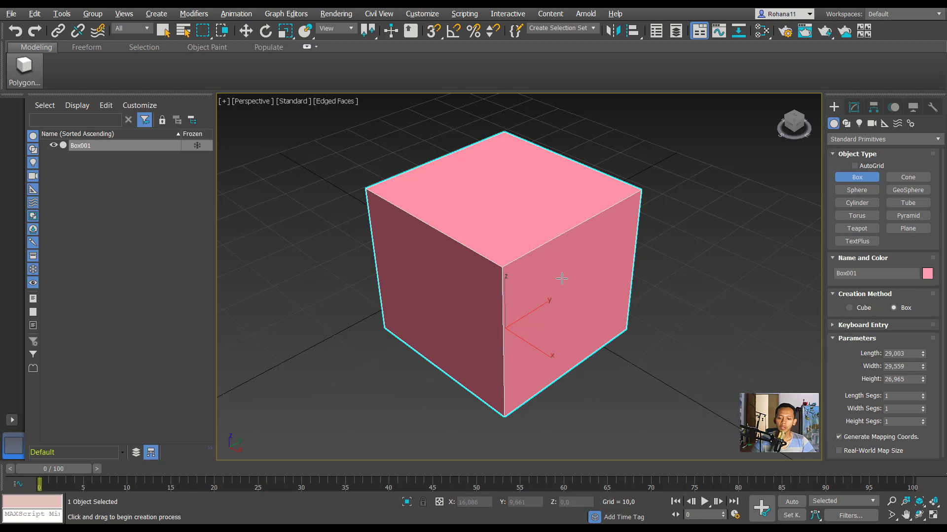
- Convert Box001 to an Editable Poly and switch to Polygon sub-object level
right_click(569, 265)
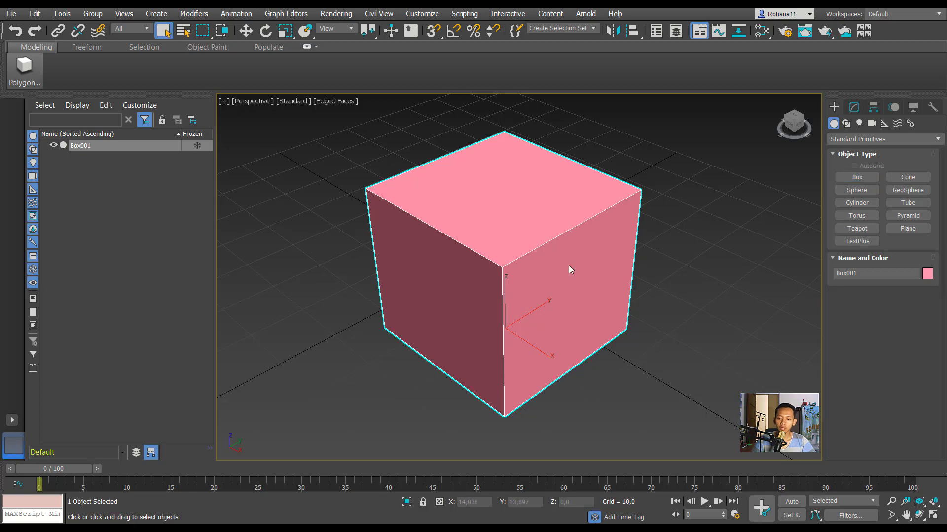
right_click(569, 265)
mouse_move(590, 397)
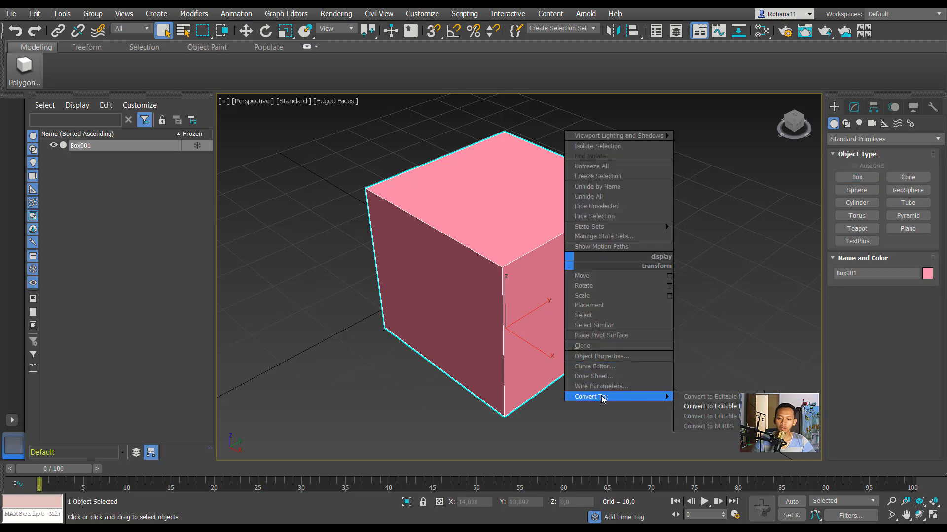
left_click(725, 407)
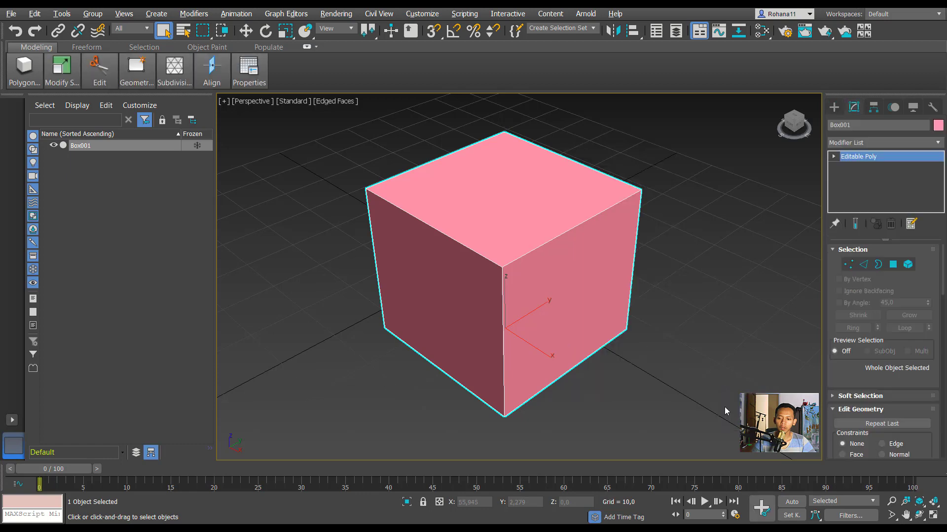
left_click(834, 156)
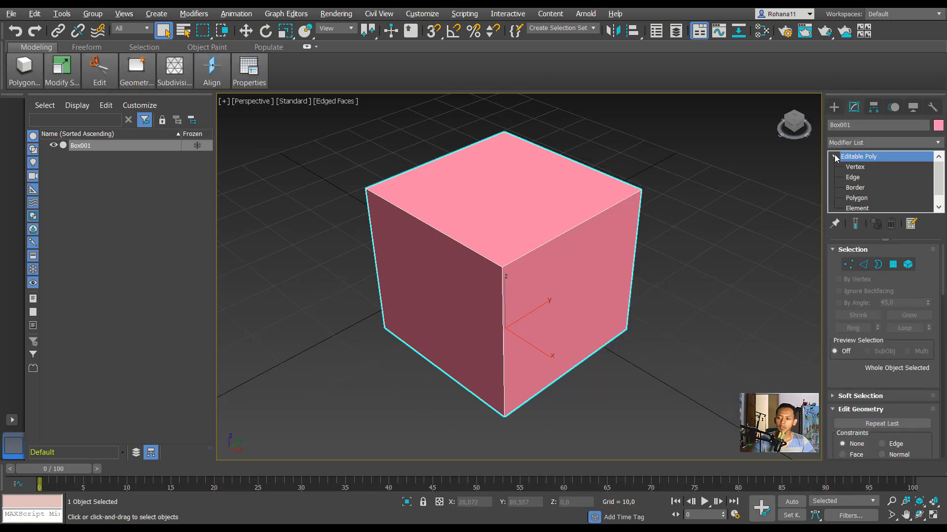
left_click(856, 199)
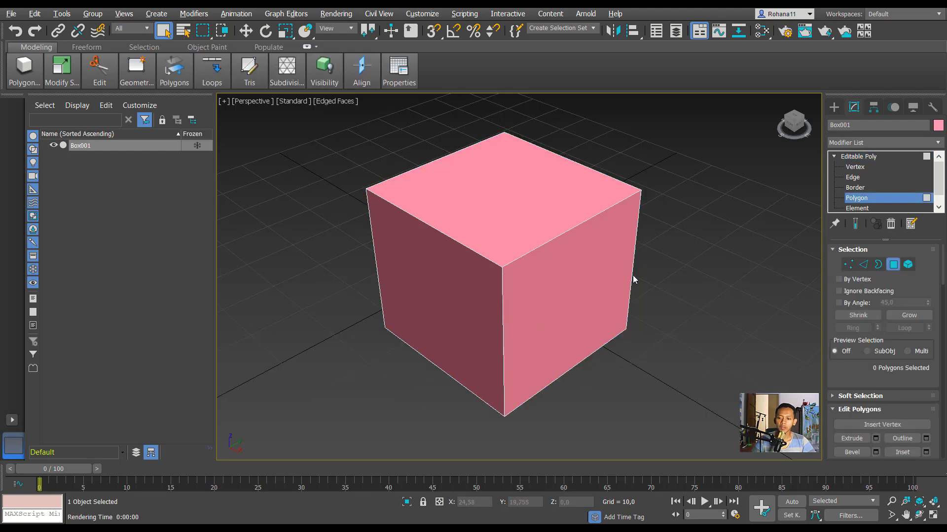
- Select the cube's top face and zoom the viewport out
left_click(497, 198)
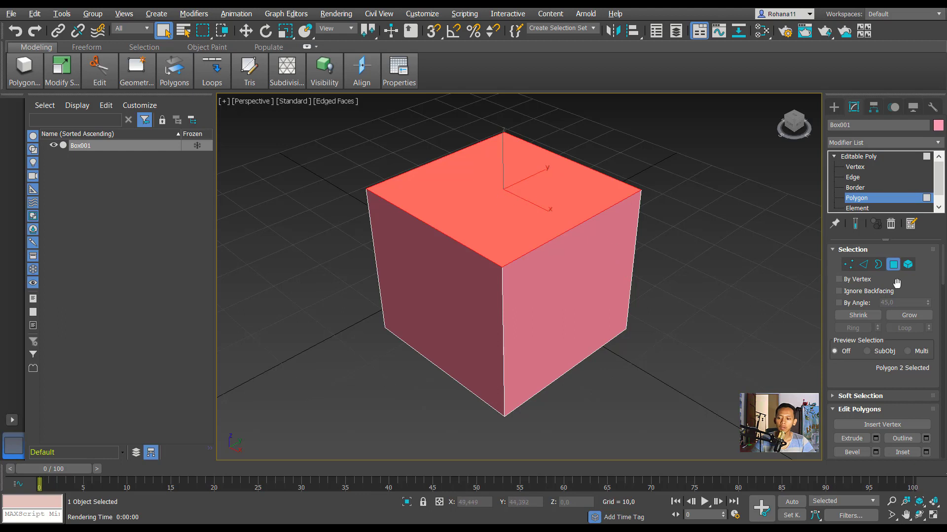
scroll(898, 291, "down", 2)
scroll(898, 291, "down", 2)
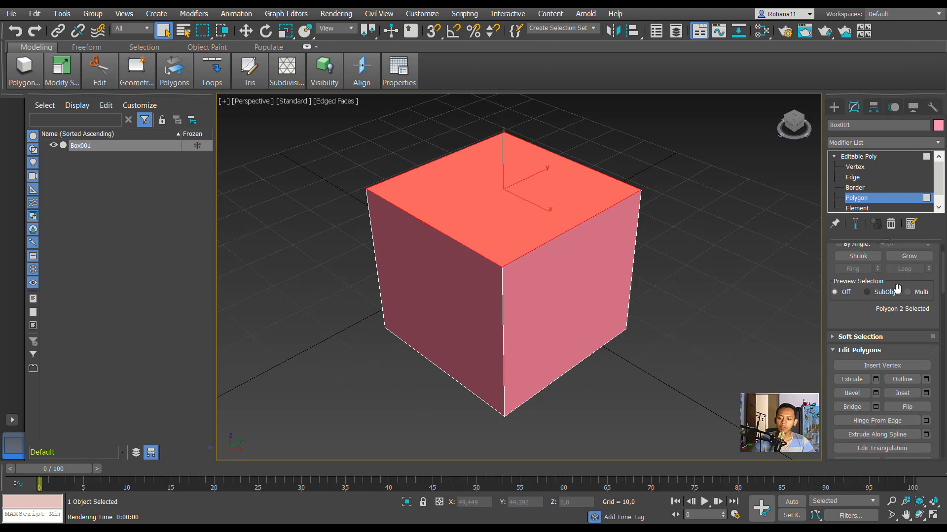
scroll(898, 290, "down", 2)
scroll(898, 290, "down", 2)
scroll(898, 290, "down", 3)
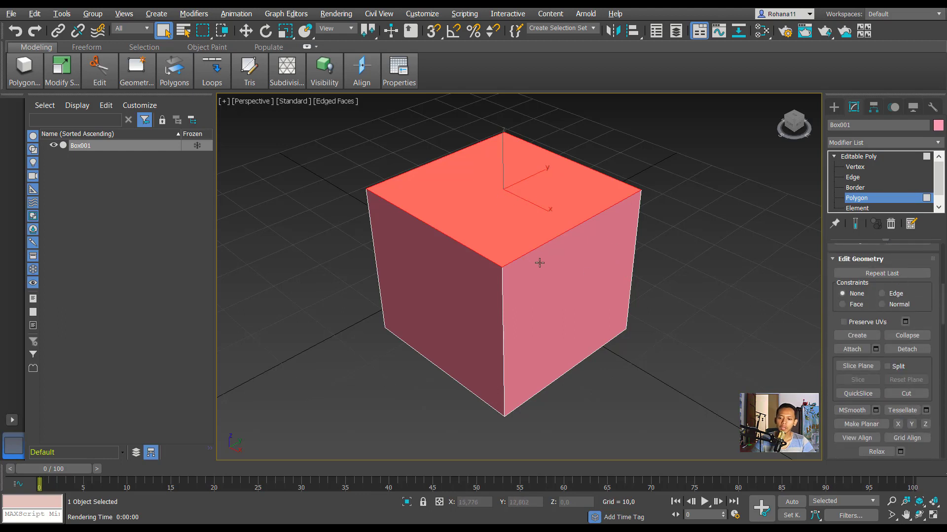
scroll(878, 307, "down", 2)
scroll(896, 312, "down", 2)
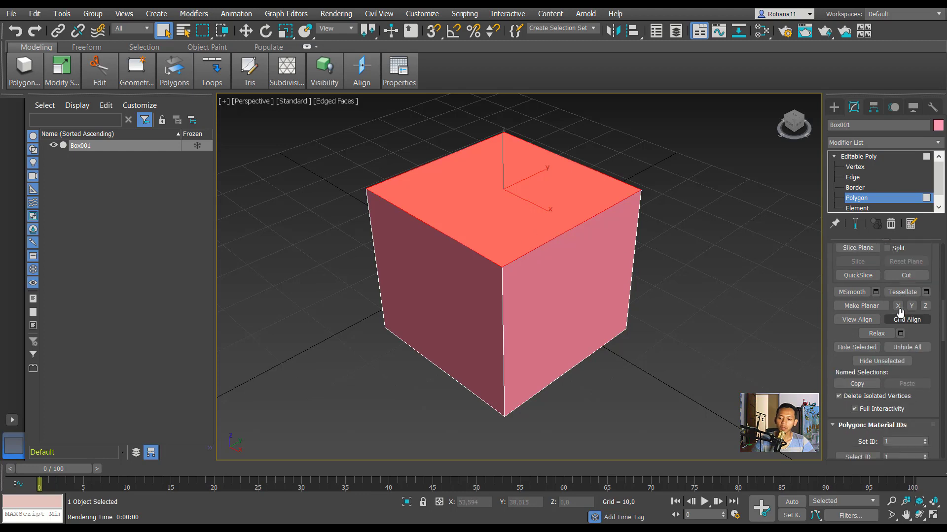
scroll(900, 313, "down", 2)
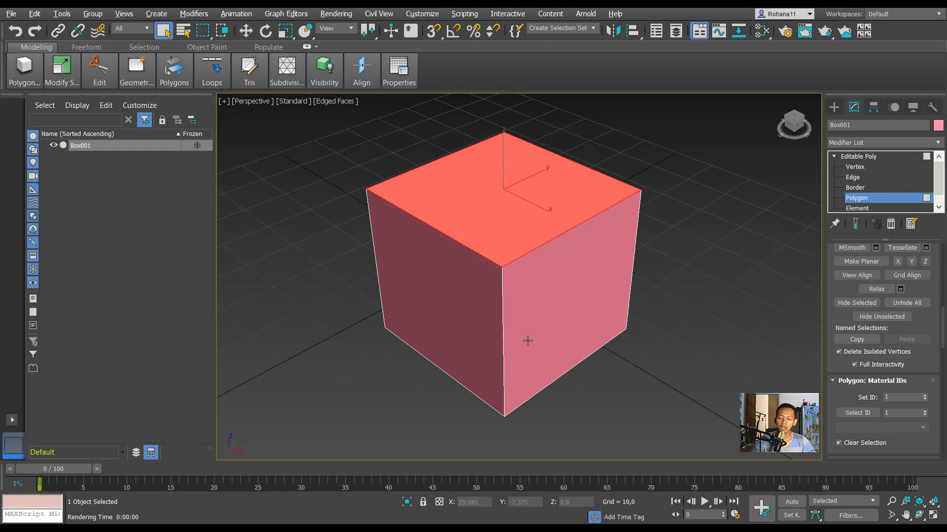
- Give the cube's front-left side face material ID 2
left_click(431, 288)
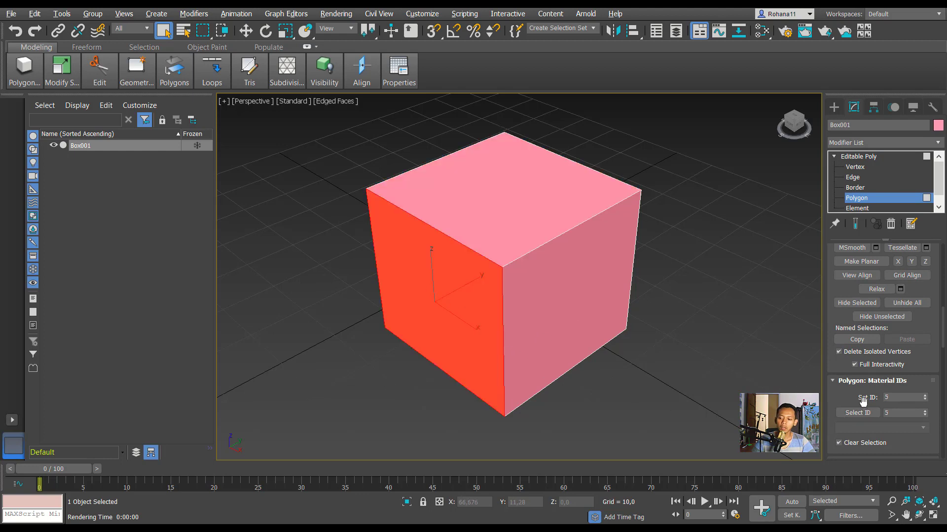
left_click(887, 398)
type("2")
left_click(904, 414)
- Check the top and left faces' material IDs, then return to object level
left_click(552, 211)
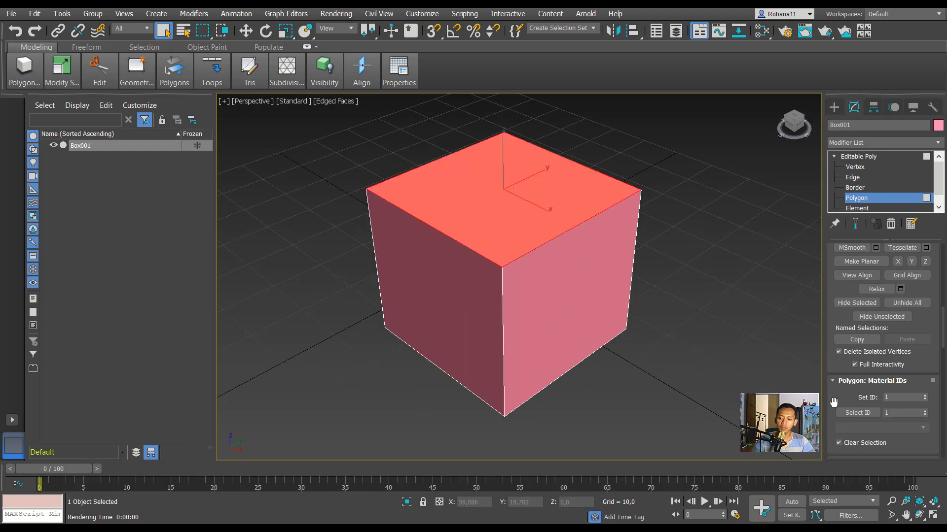
left_click(444, 322)
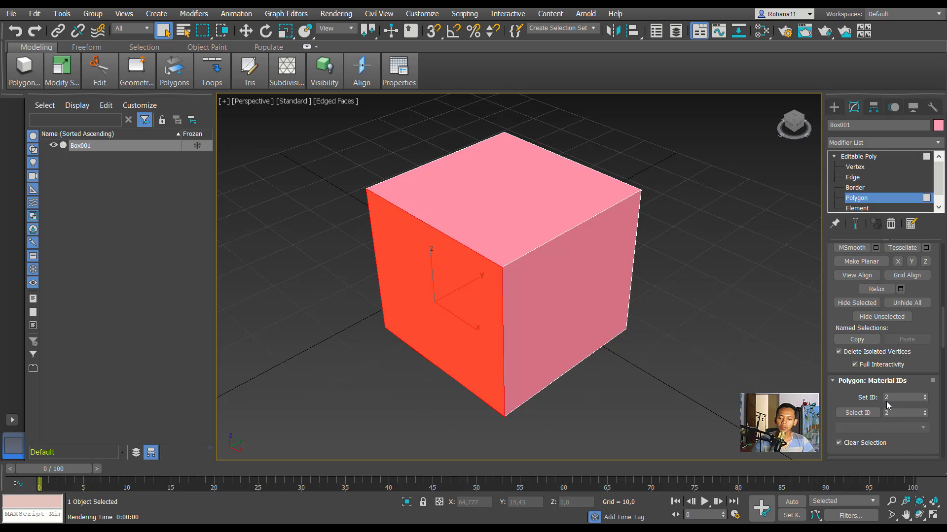
left_click(856, 201)
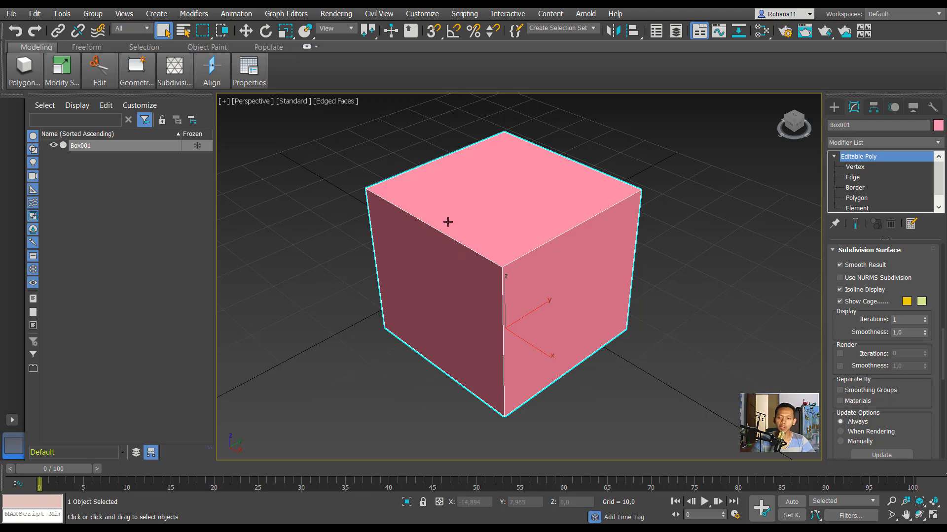
- In the Slate Material Editor, add Standard materials #86 and #87, with #87 placed below #86
key("m")
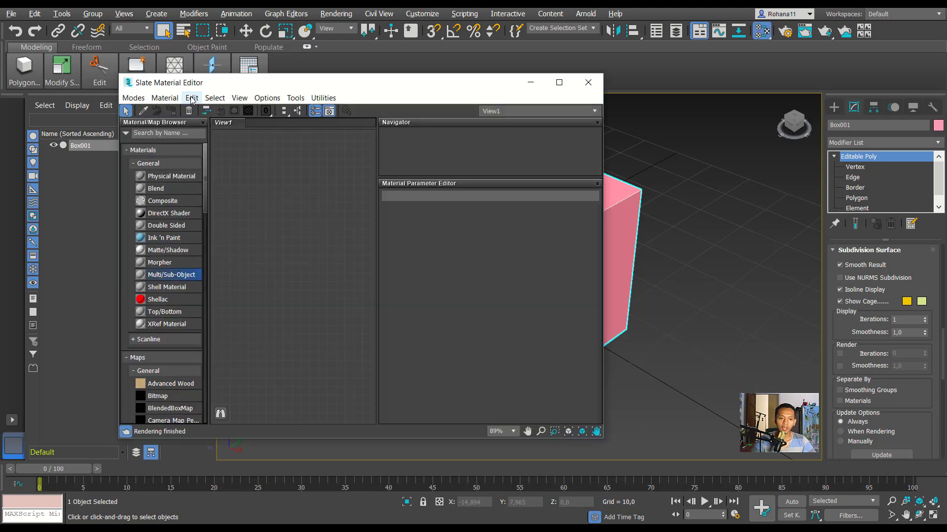
right_click(271, 204)
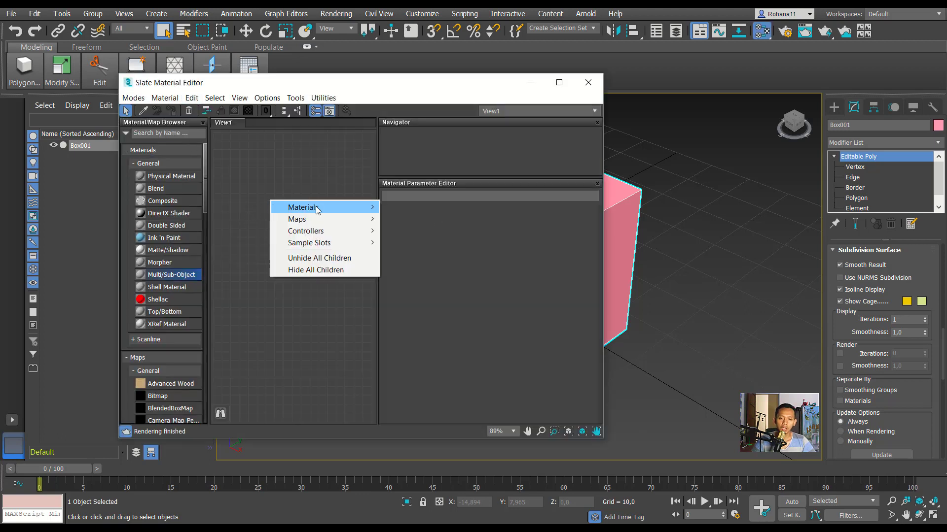
mouse_move(409, 220)
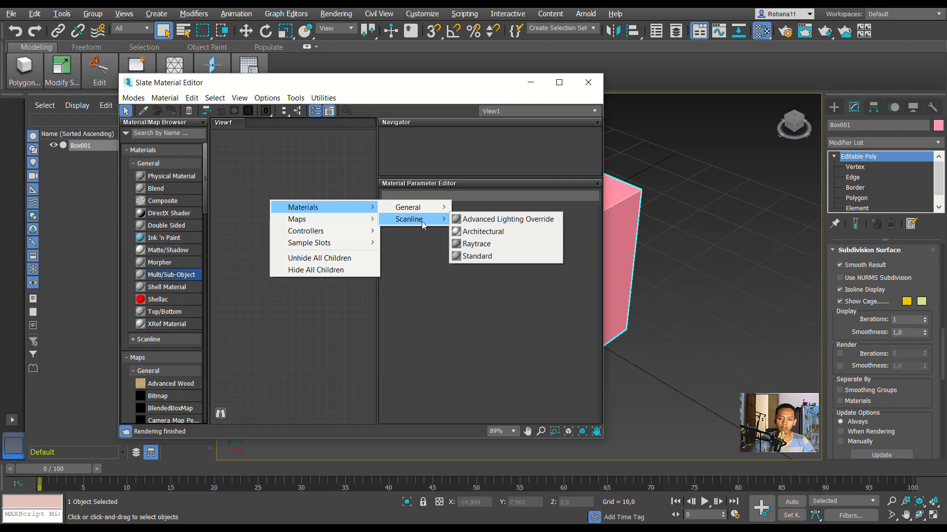
left_click(485, 257)
left_click_drag(252, 185, 243, 167)
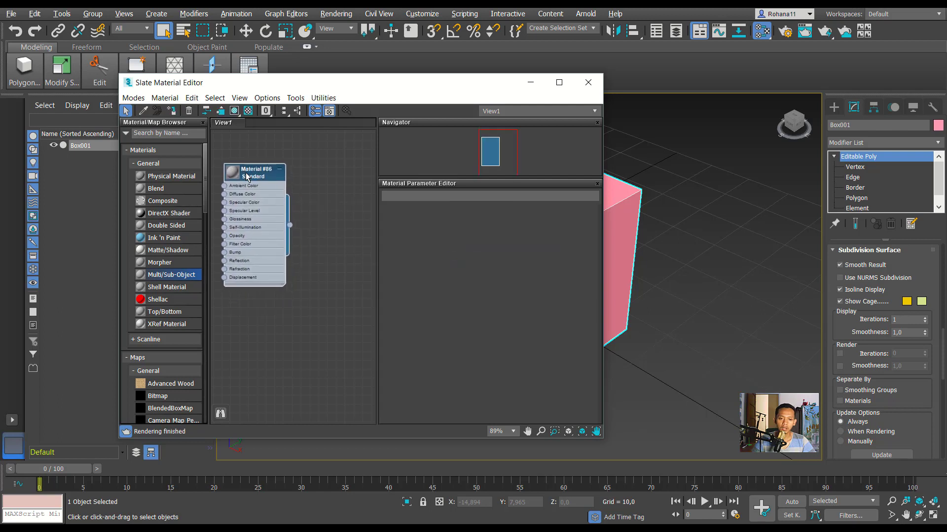
right_click(329, 226)
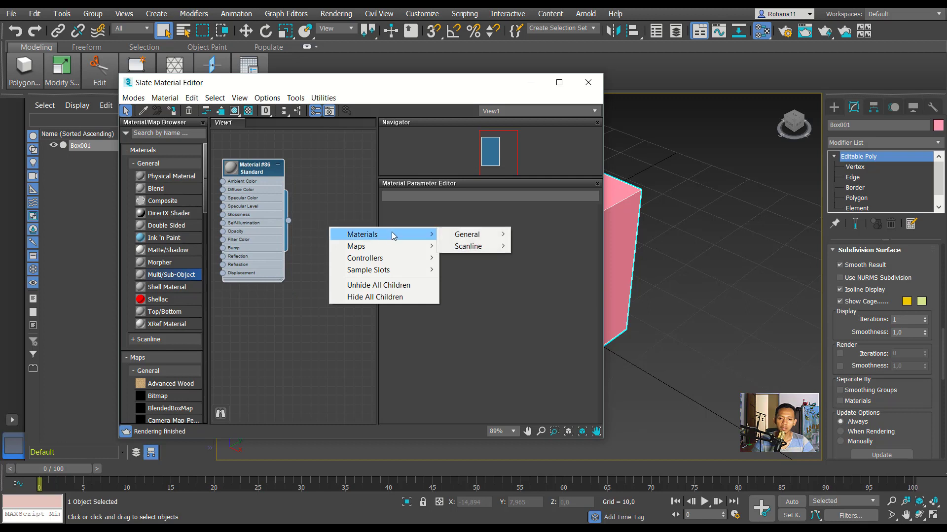
mouse_move(468, 246)
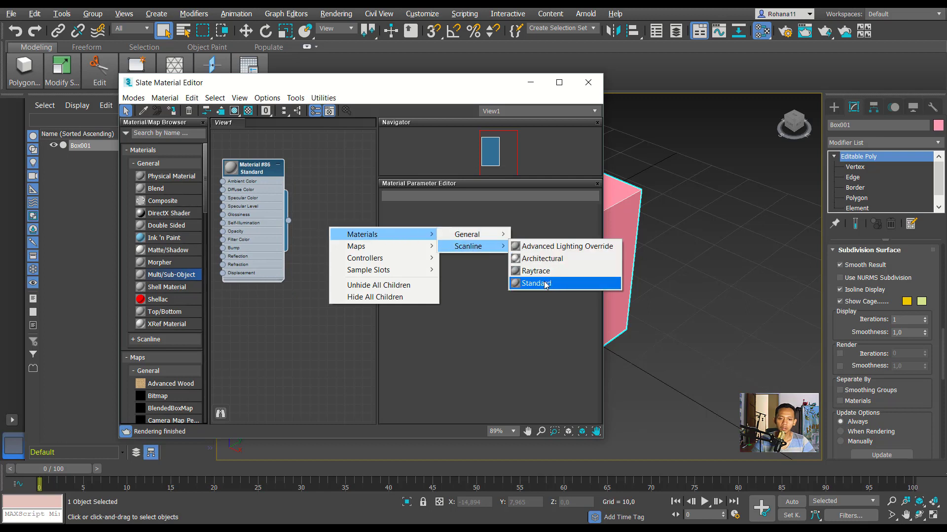
left_click(546, 285)
left_click_drag(313, 230, 246, 310)
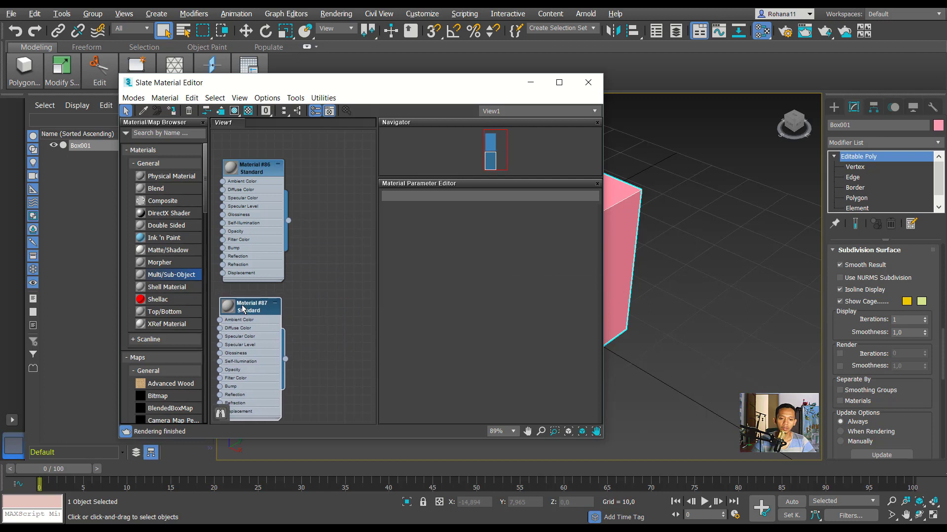
- Give Material #86 a pinkish-red Diffuse colour
double_click(252, 185)
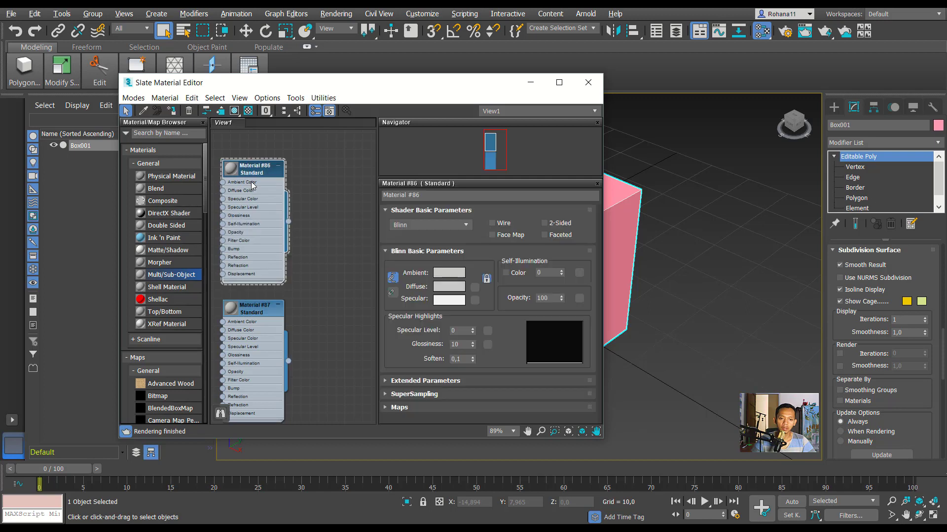
left_click(458, 287)
left_click_drag(211, 81, 207, 65)
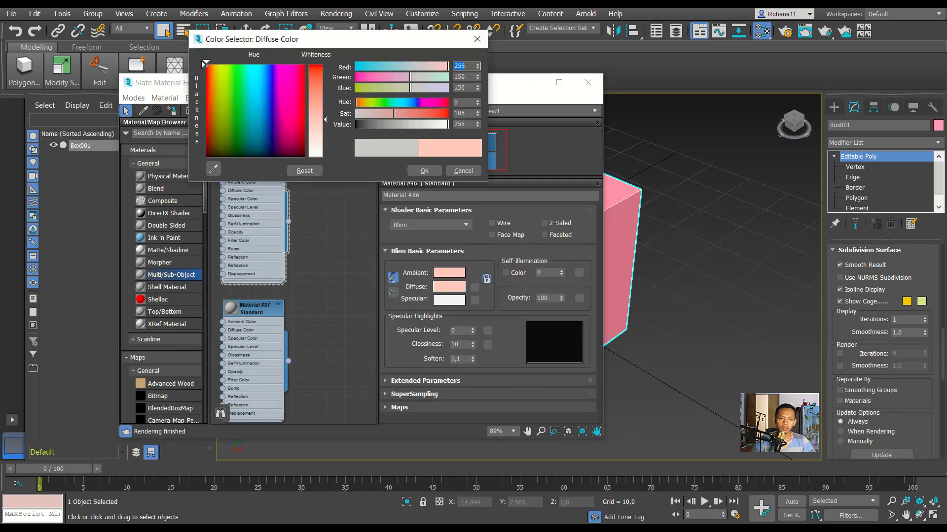
left_click(420, 171)
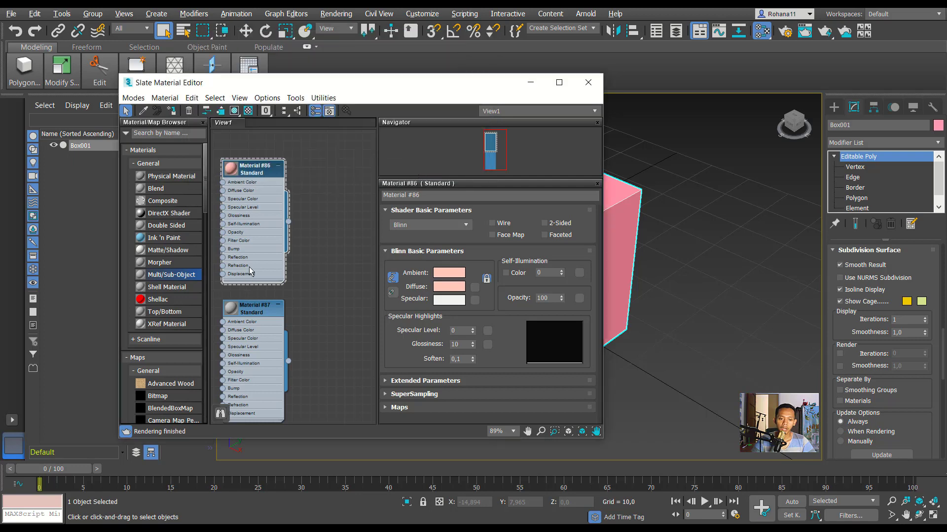
- Set Material #87's Diffuse colour to a fully saturated blue
double_click(246, 328)
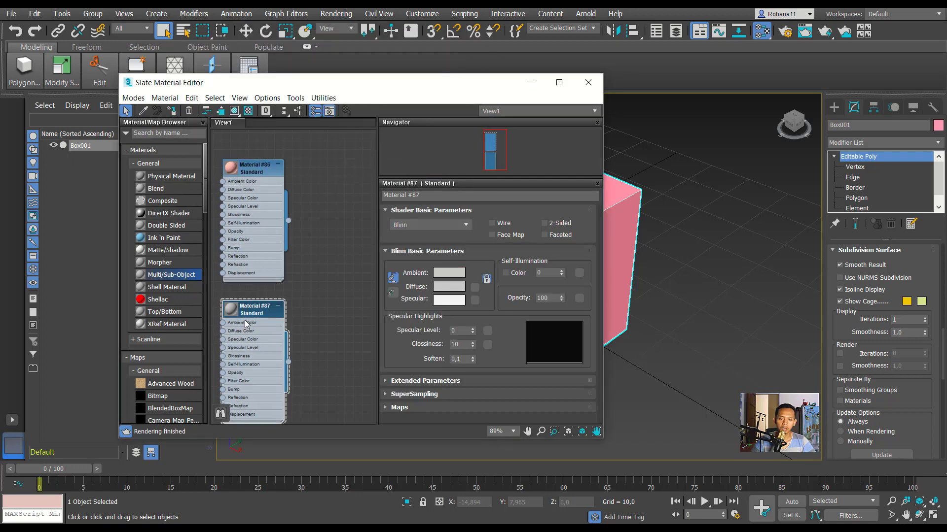
left_click(458, 290)
left_click(274, 69)
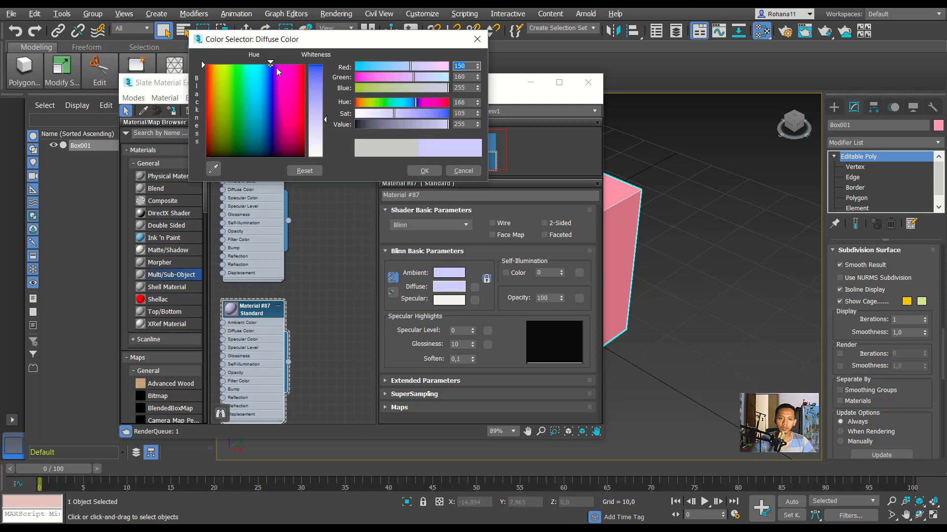
left_click_drag(324, 119, 325, 64)
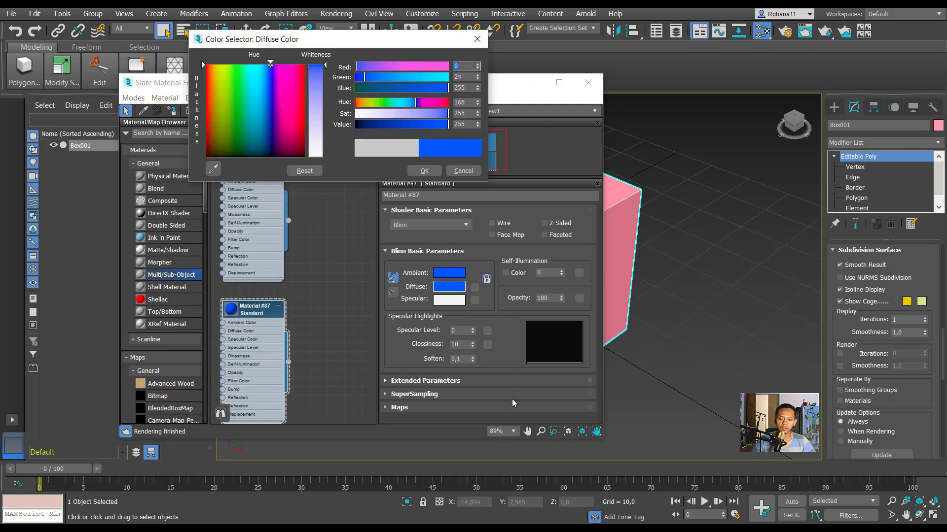
left_click(424, 171)
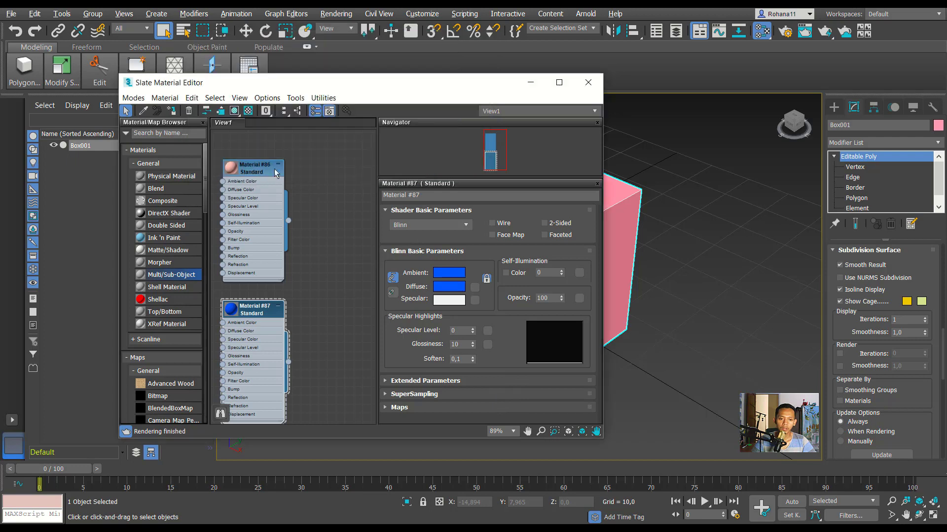
- Raise Material #86's Diffuse saturation so it becomes pure red
double_click(235, 173)
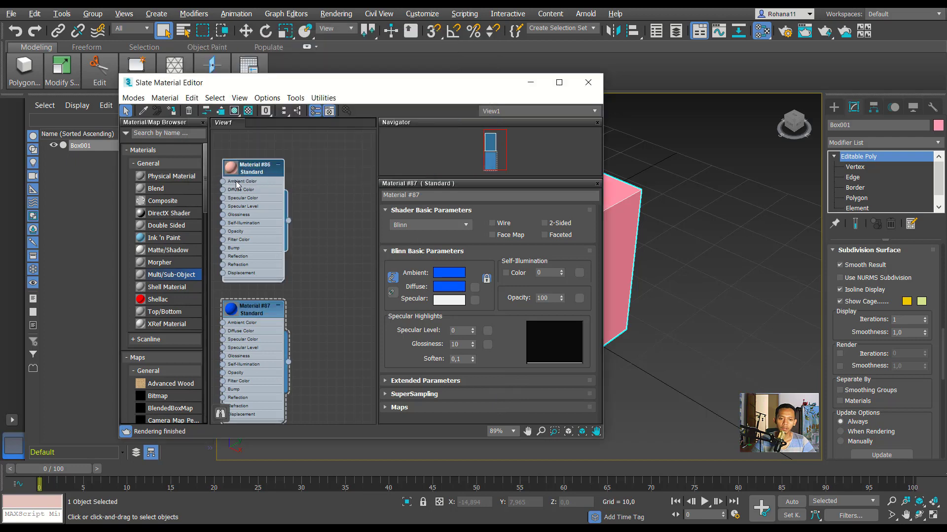
left_click(455, 287)
left_click_drag(324, 119, 324, 65)
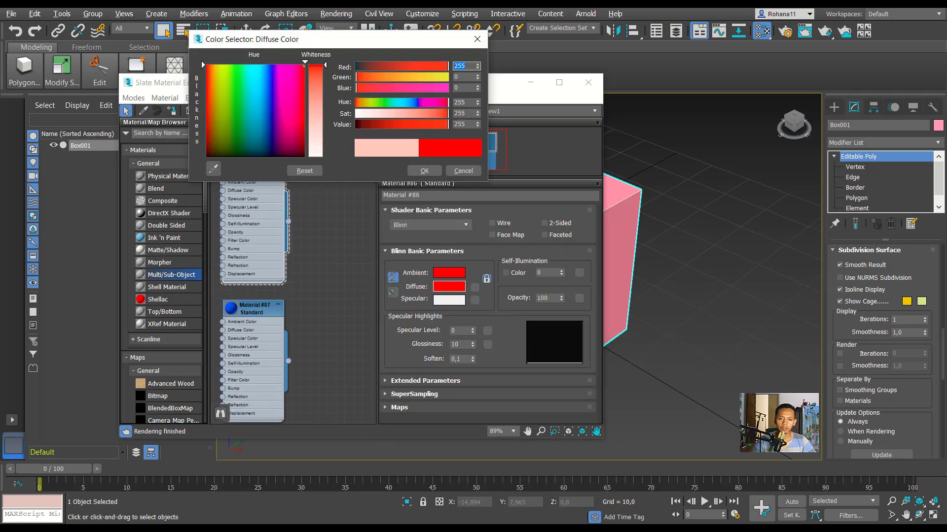
left_click(423, 171)
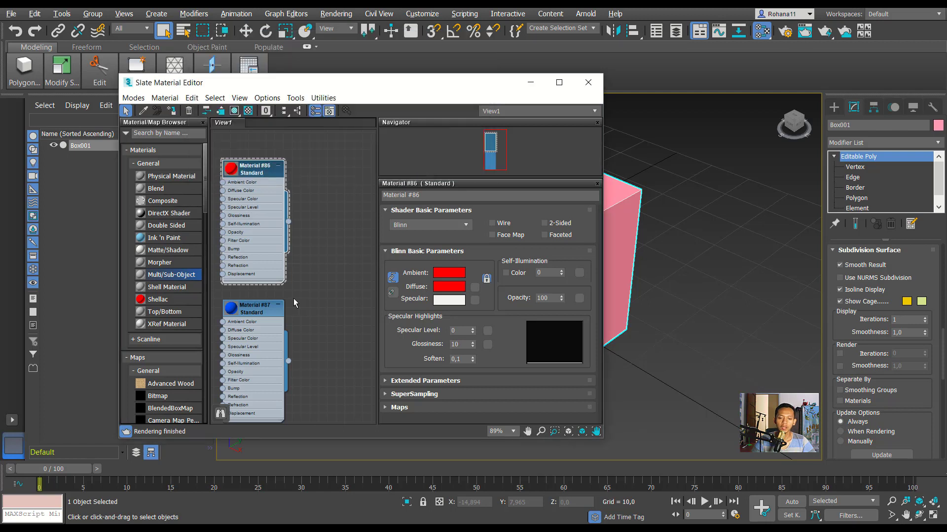
scroll(339, 256, "down", 1)
scroll(338, 256, "down", 1)
middle_click_drag(339, 256, 324, 253)
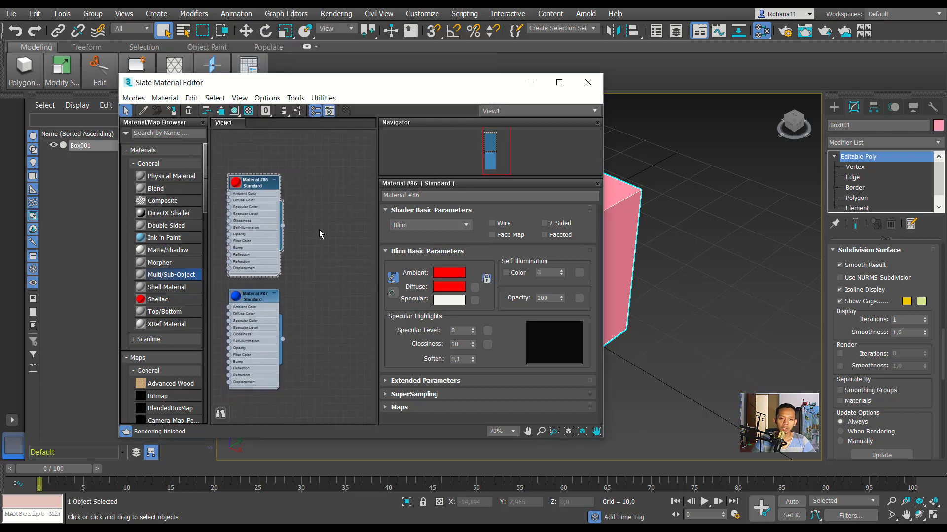
- Add Multi/Sub-Object Material #98, wiring Material #86 to slot 1 and #87 to slot 2
right_click(337, 196)
mouse_move(369, 202)
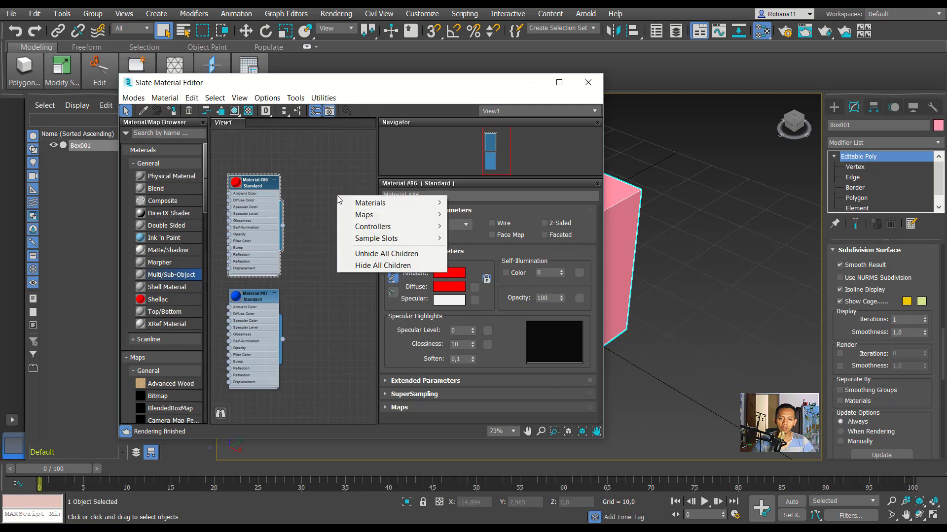
mouse_move(477, 202)
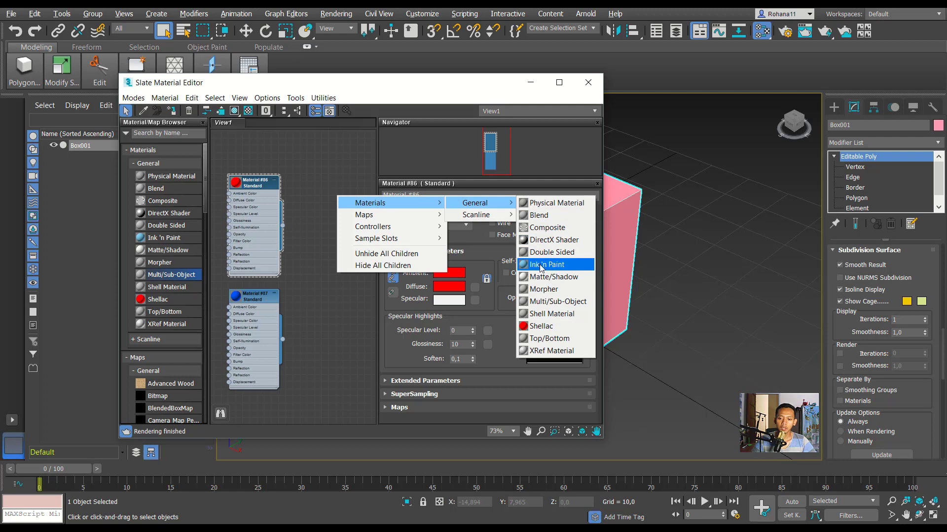
left_click(572, 304)
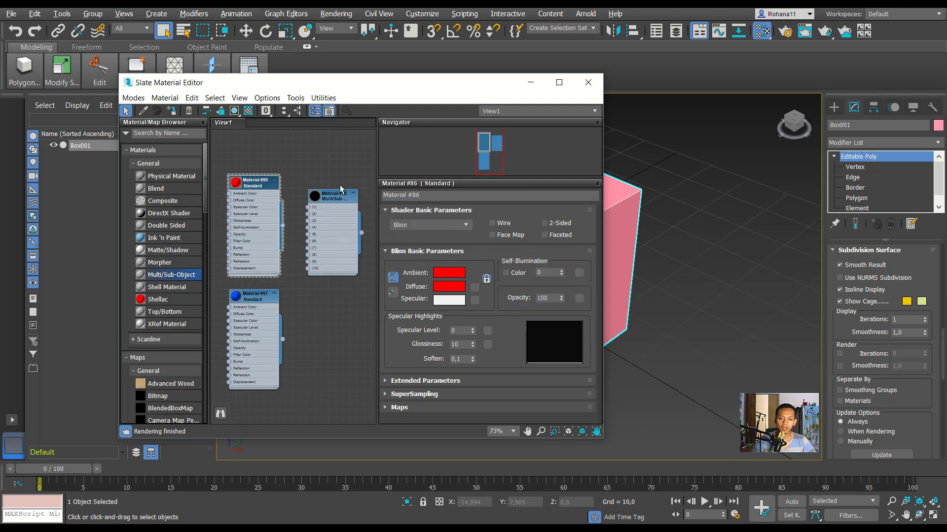
left_click_drag(340, 189, 334, 255)
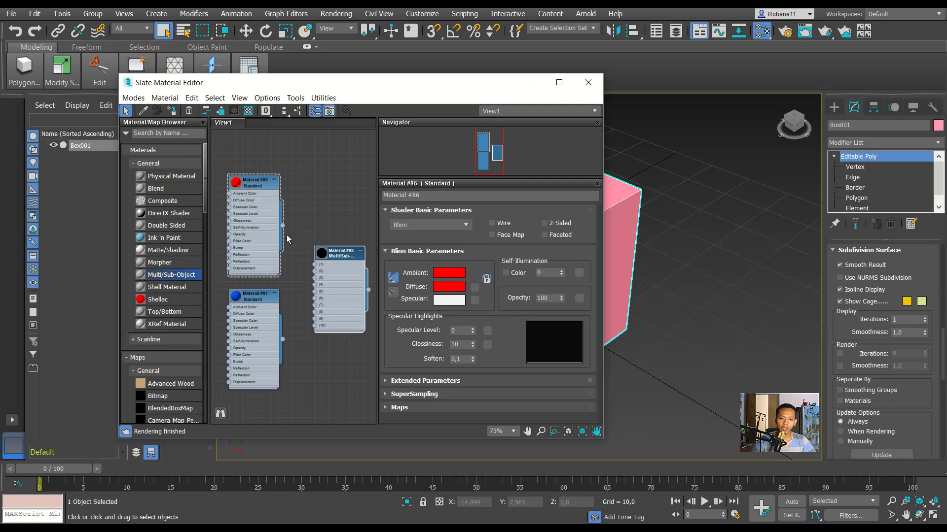
left_click_drag(300, 230, 315, 266)
left_click_drag(283, 339, 315, 271)
double_click(337, 270)
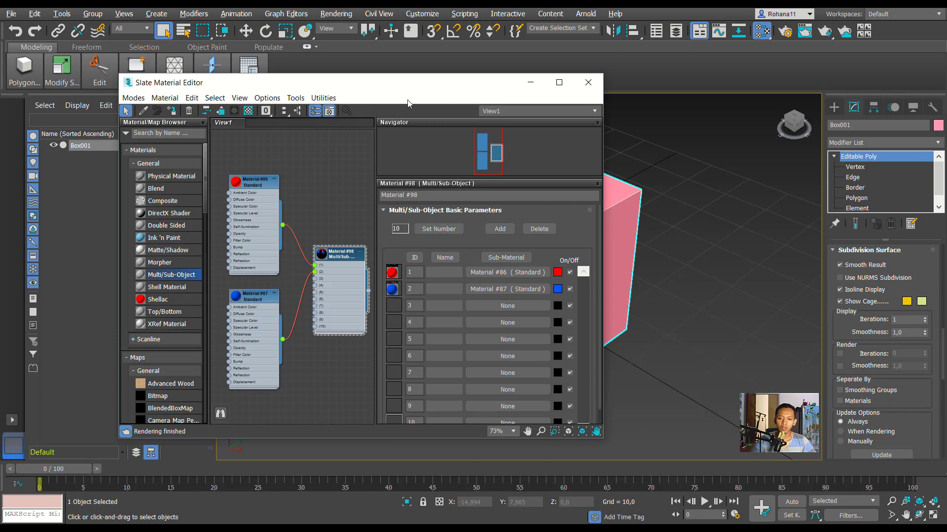
- Drag Material #98's node onto Box001 in the viewport, then minimise the Slate editor
left_click_drag(444, 88, 359, 92)
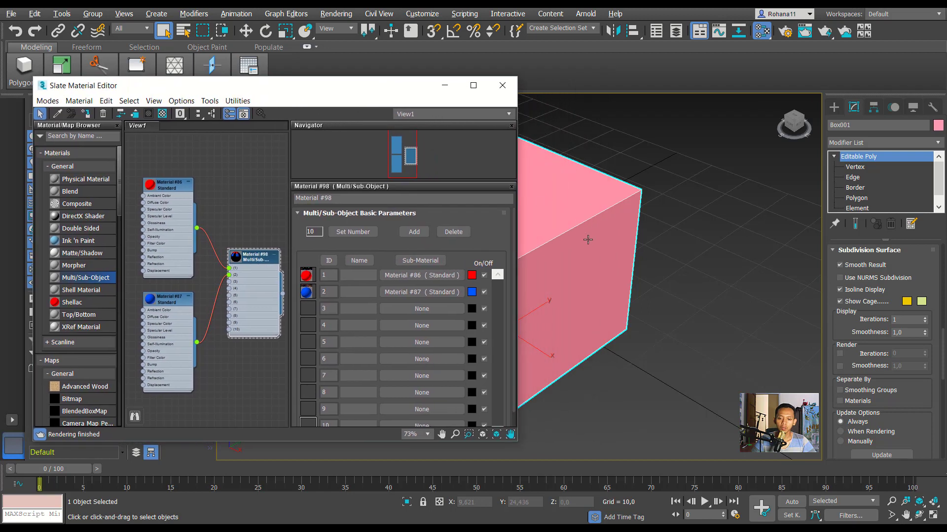
middle_click_drag(584, 253, 702, 243)
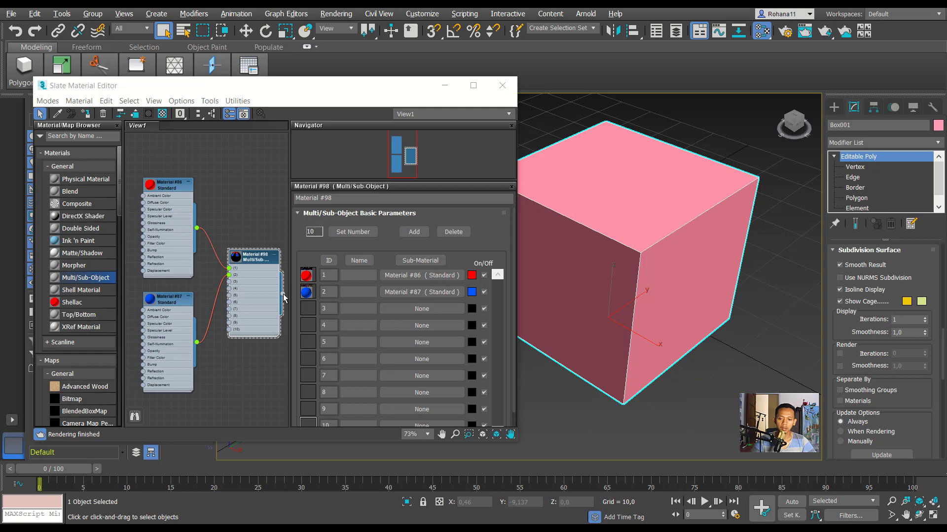
left_click_drag(284, 295, 578, 295)
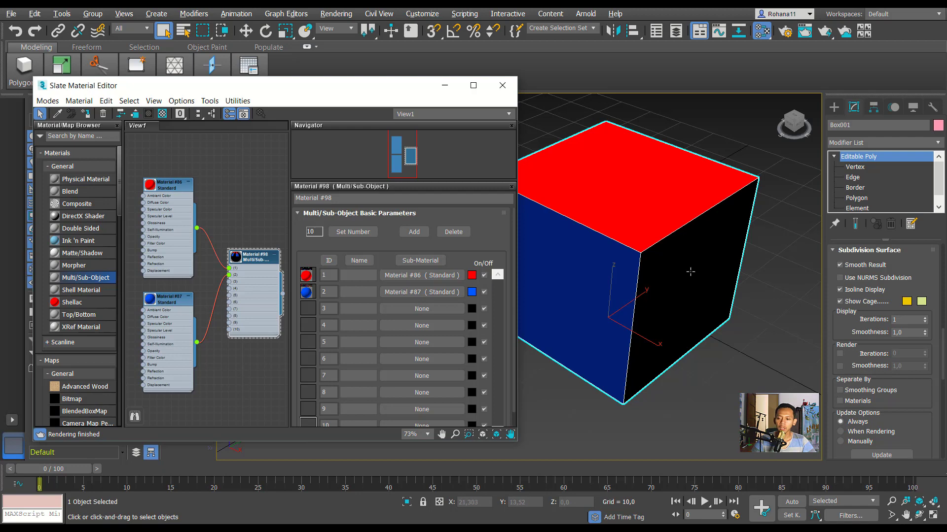
left_click(445, 85)
- At Polygon level, select the cube's right side face and set its material ID to 2
left_click(858, 198)
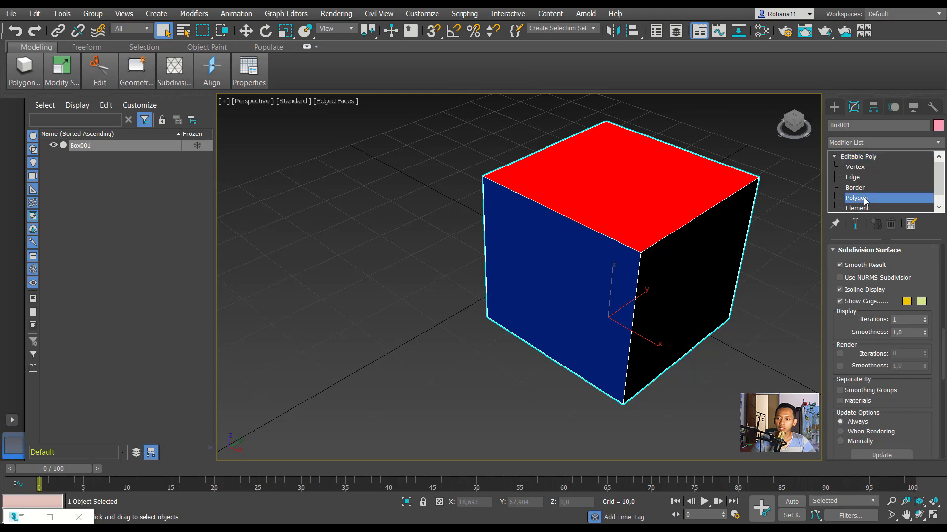
left_click(715, 260)
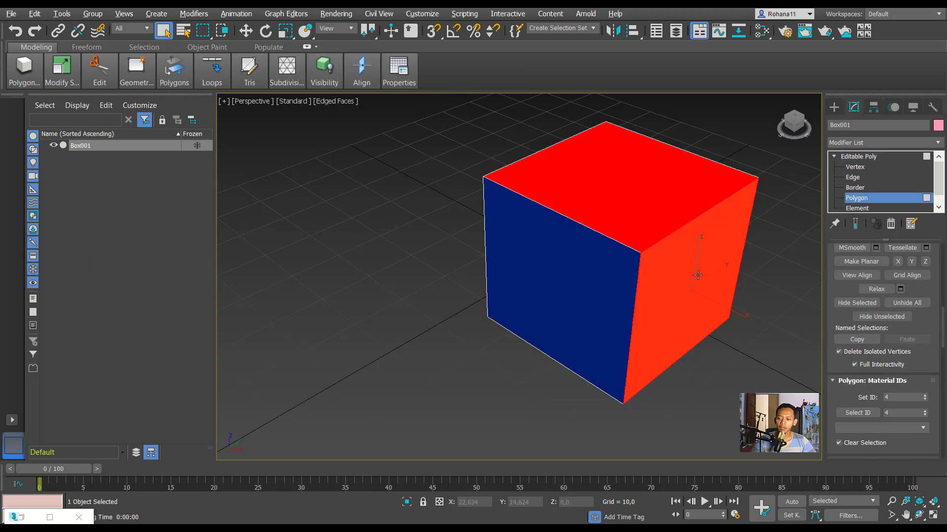
left_click(904, 397)
left_click(891, 398)
type("2")
left_click(900, 414)
type("2")
key("Return")
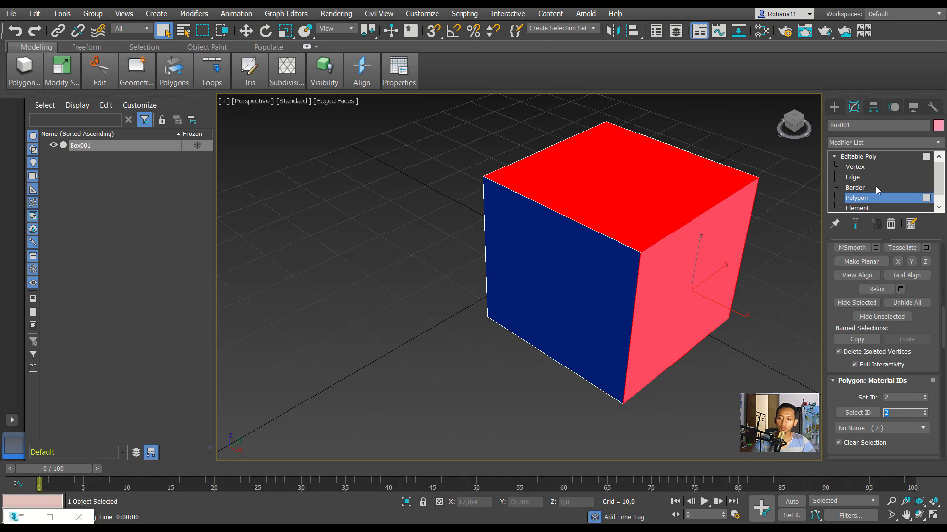
- Toggle Polygon level off and on to check colours, then set the selected face's ID to 1
left_click(860, 158)
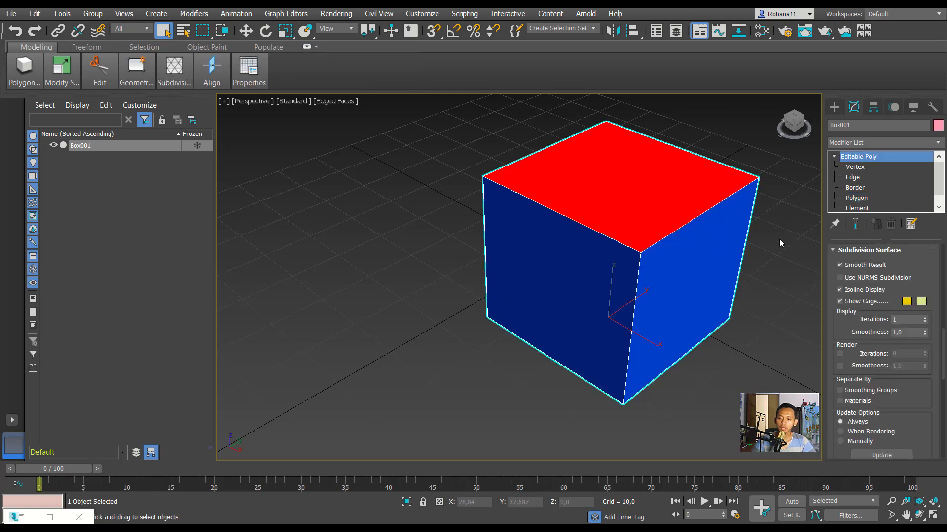
left_click(872, 199)
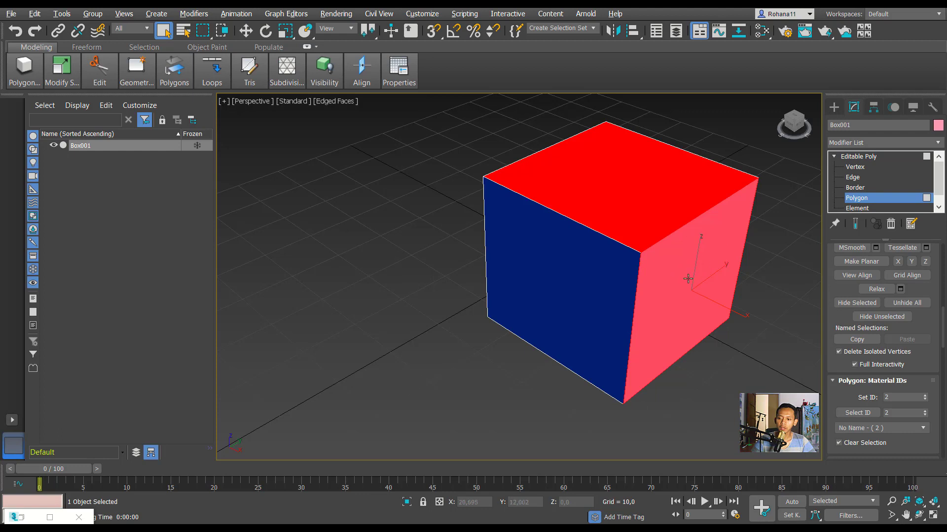
left_click(904, 397)
left_click(925, 400)
left_click(866, 169)
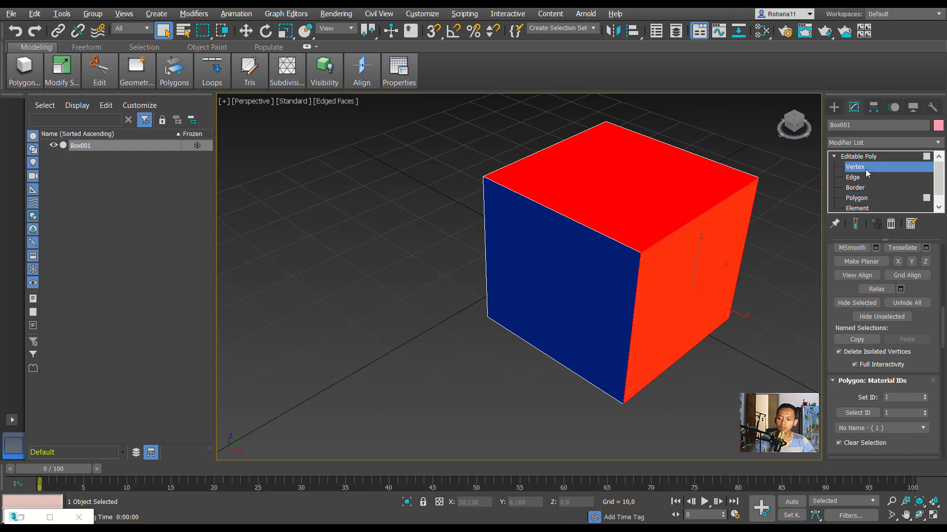